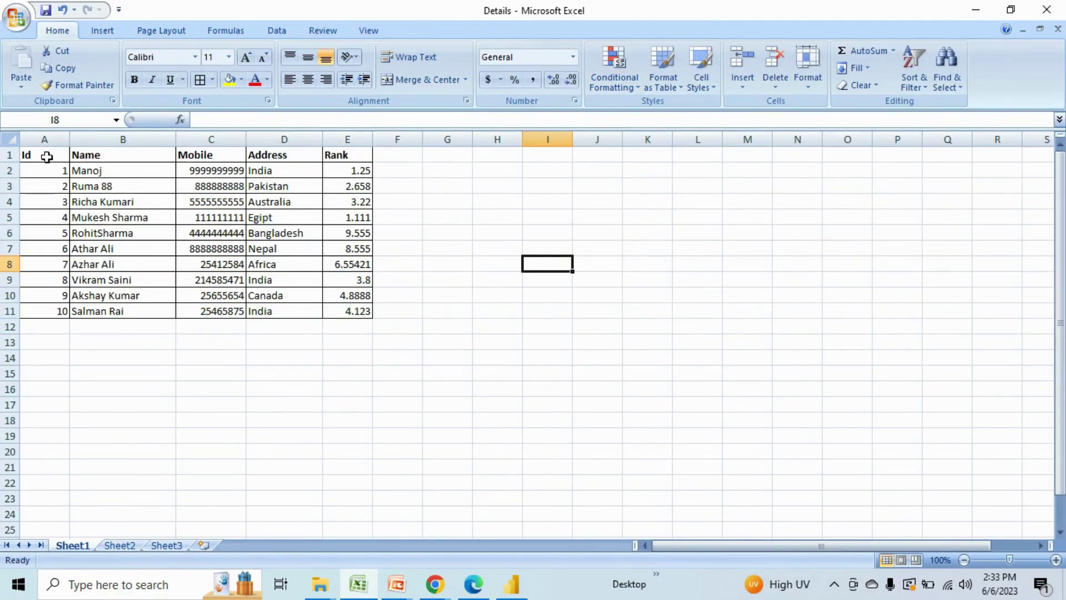
Review the Details table on Sheet1 (Id, Name, Mobile, Address, Rank columns, A1:E12)
click(47, 155)
drag(64, 159, 351, 318)
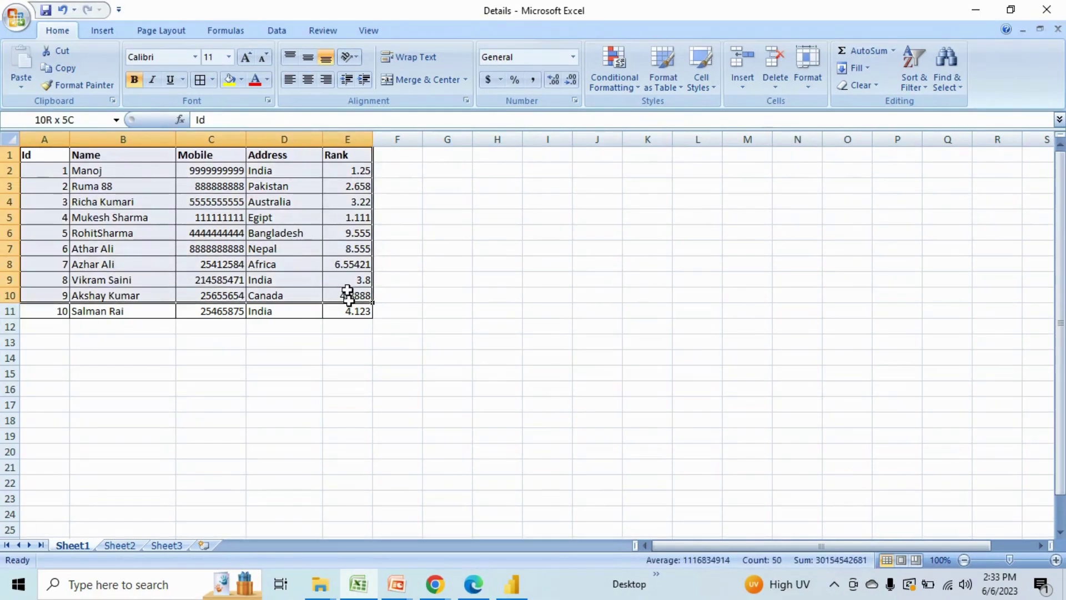
click(435, 250)
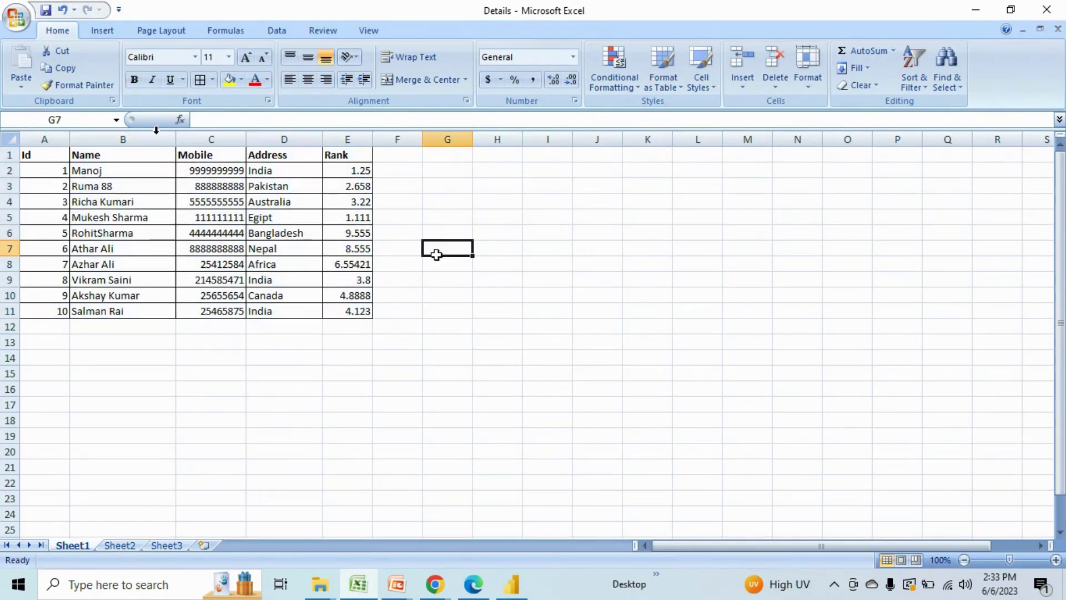
Minimize Excel, bring Power BI Desktop forward, and show the Get data list of common sources
click(976, 9)
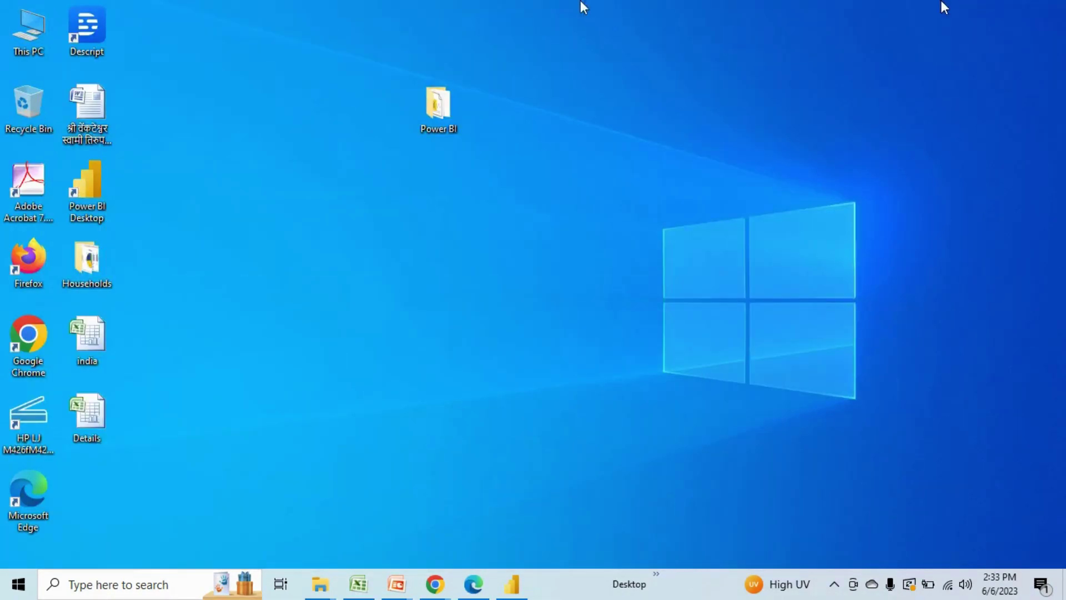
click(520, 592)
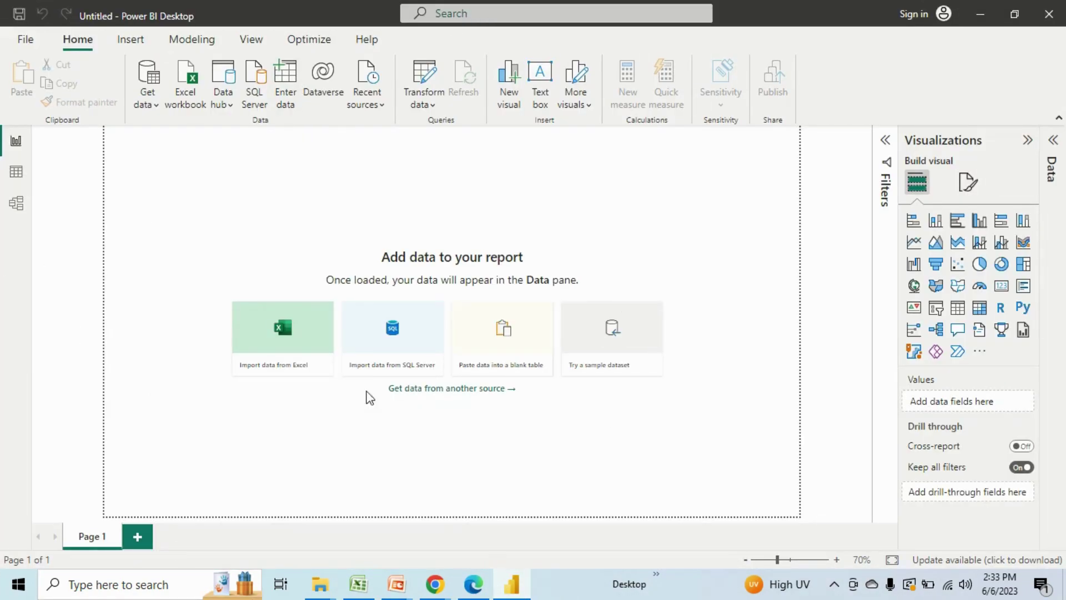
click(23, 40)
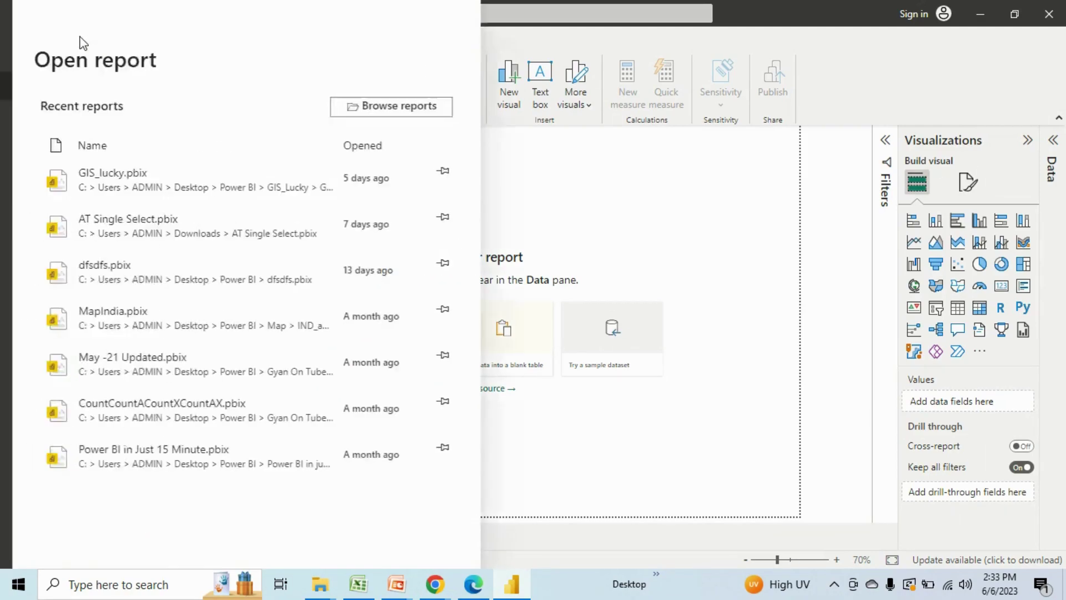
click(854, 109)
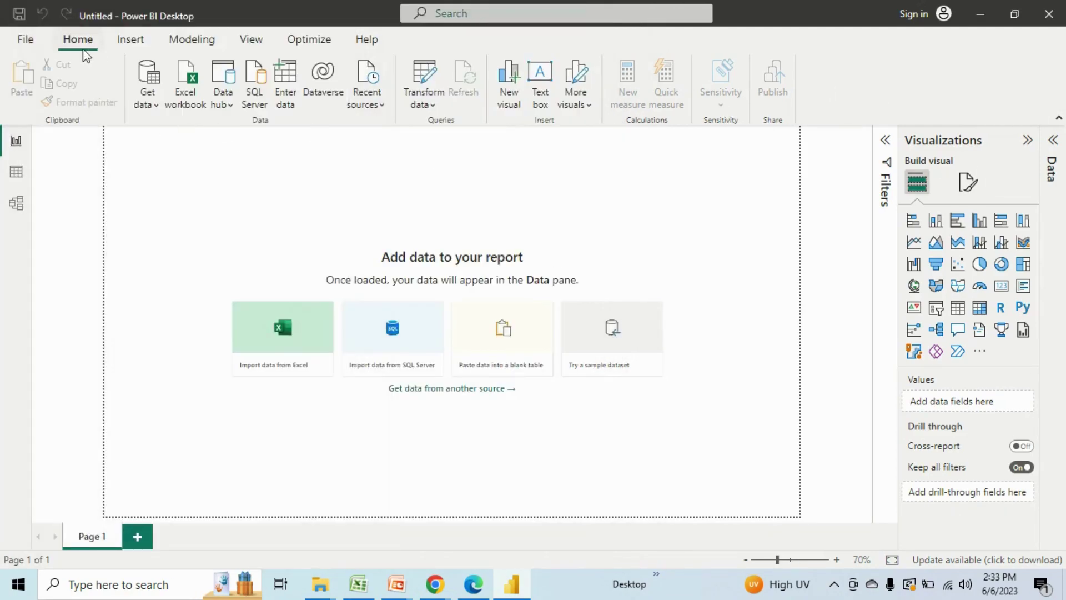
click(154, 102)
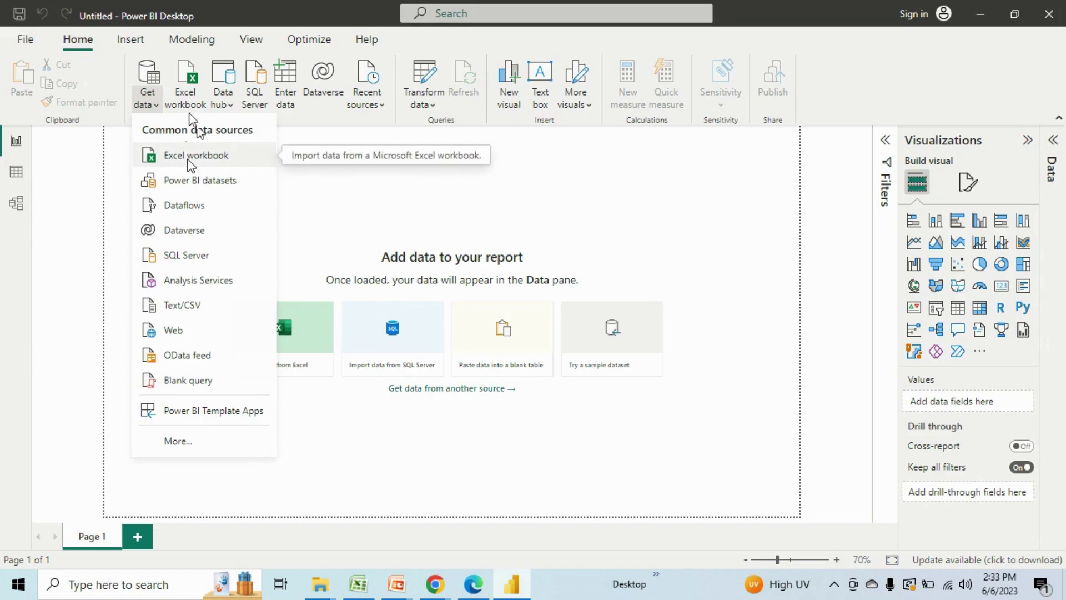
Connect to the Details.xlsx Excel workbook from the Desktop folder
click(189, 158)
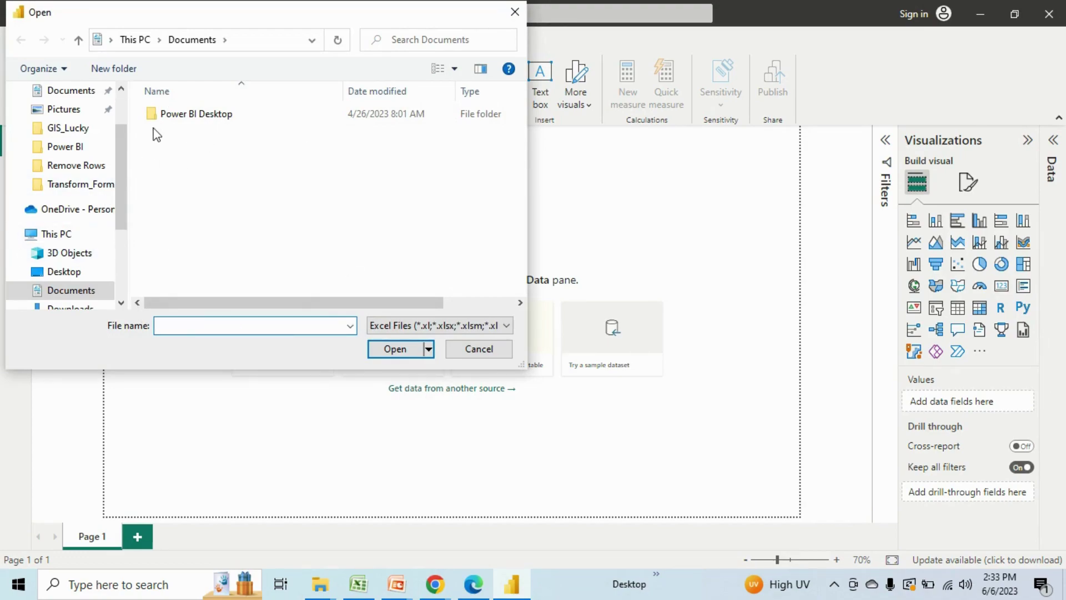
drag(118, 155, 128, 134)
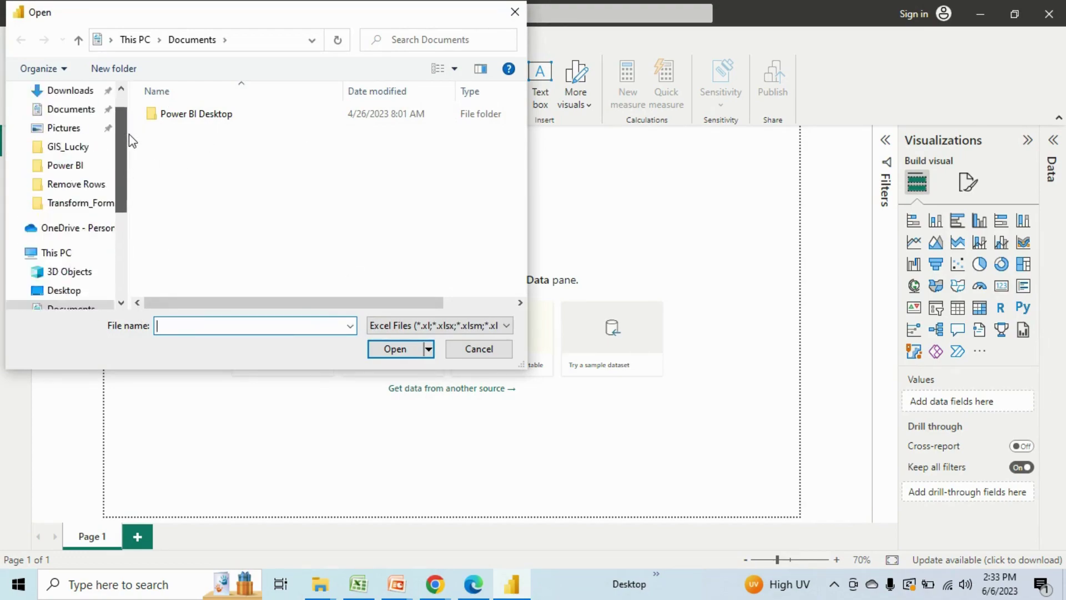
scroll(111, 119, up, 1)
click(65, 123)
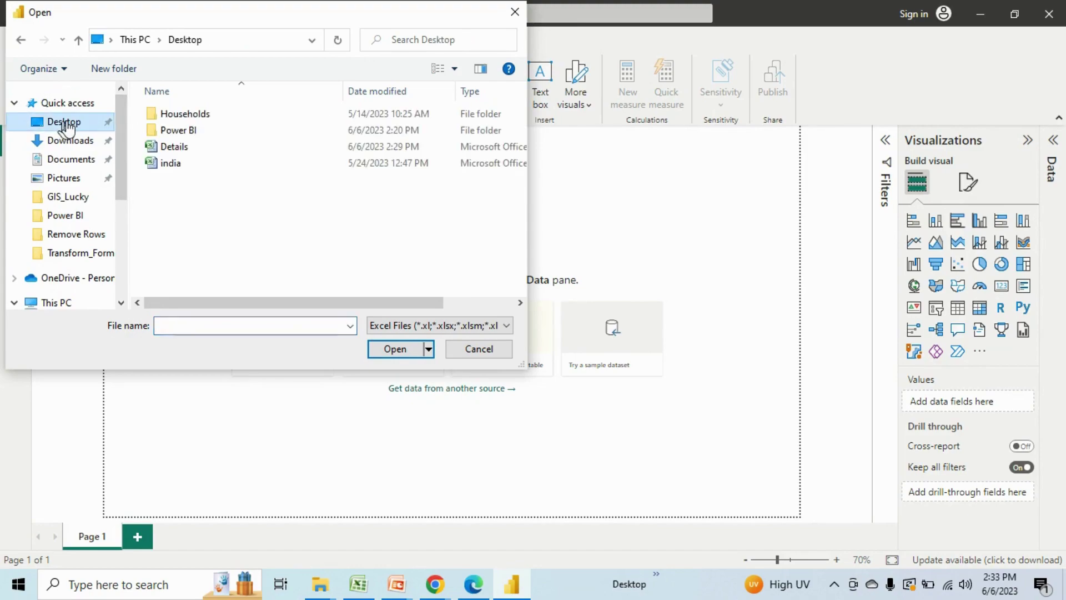
click(186, 146)
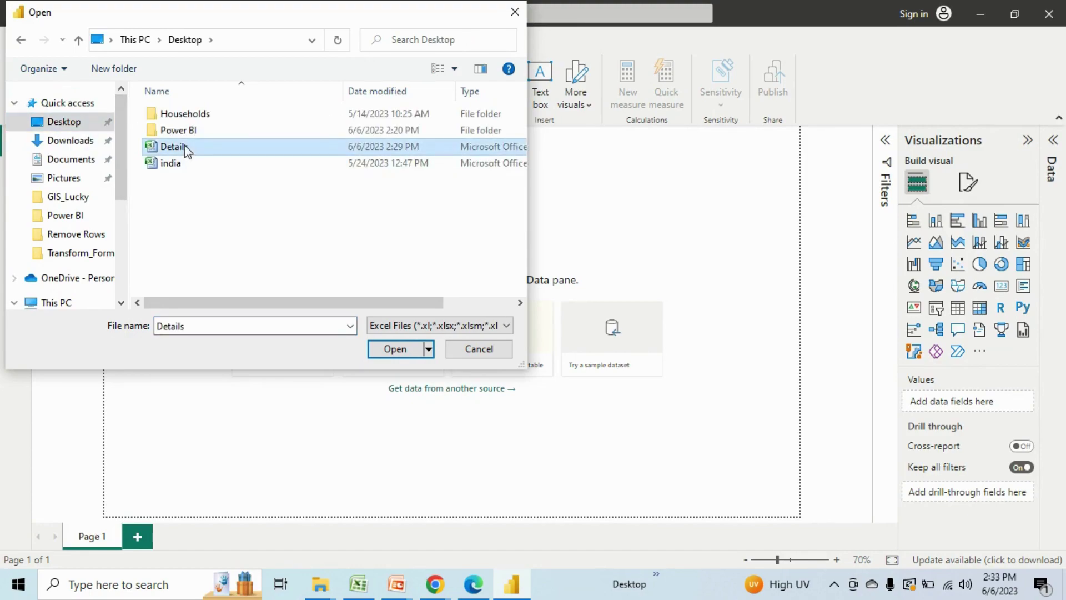
click(394, 349)
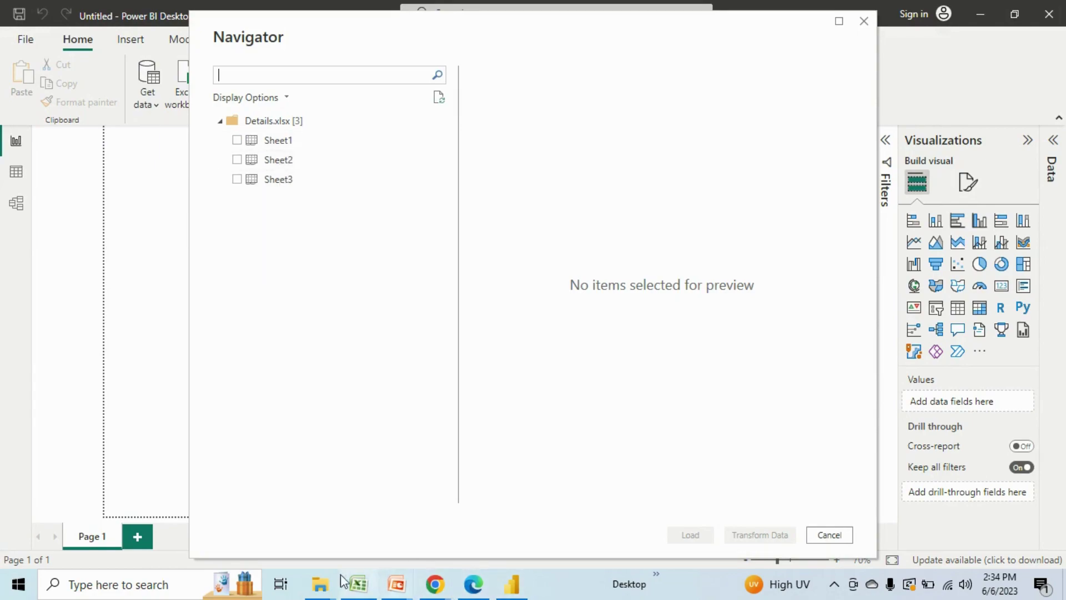
Check Sheet2 and Sheet3 of Details in Excel, return to Sheet1, then minimize Excel
click(358, 584)
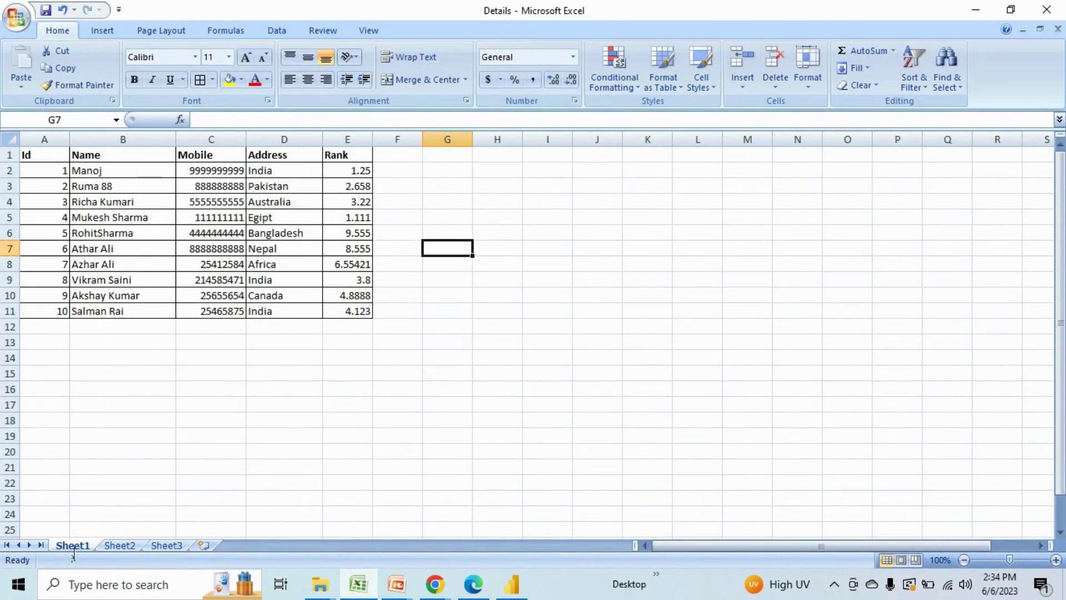
click(120, 546)
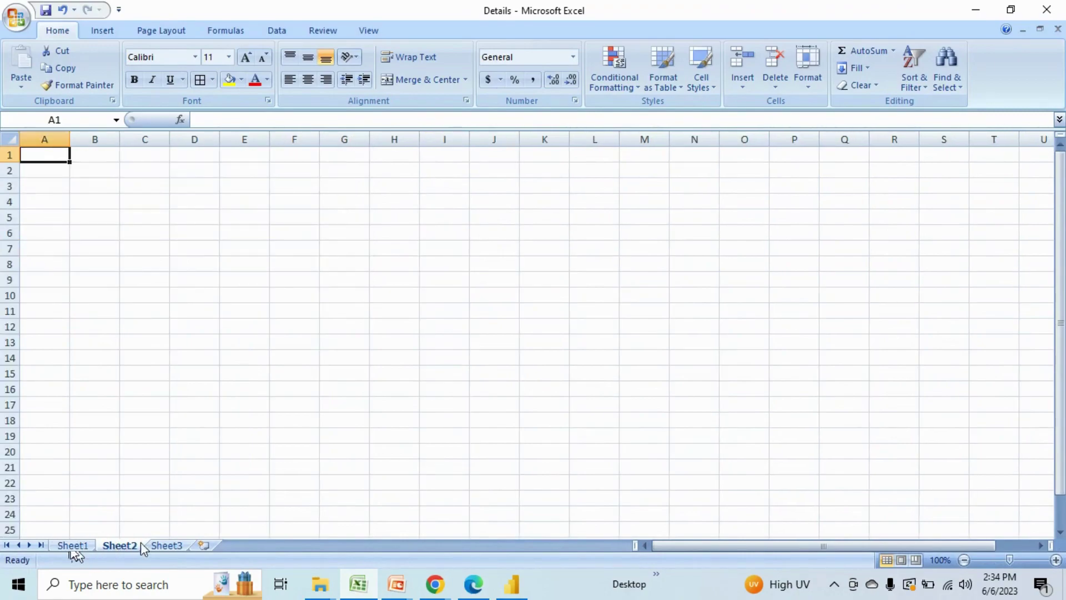
click(166, 545)
click(73, 545)
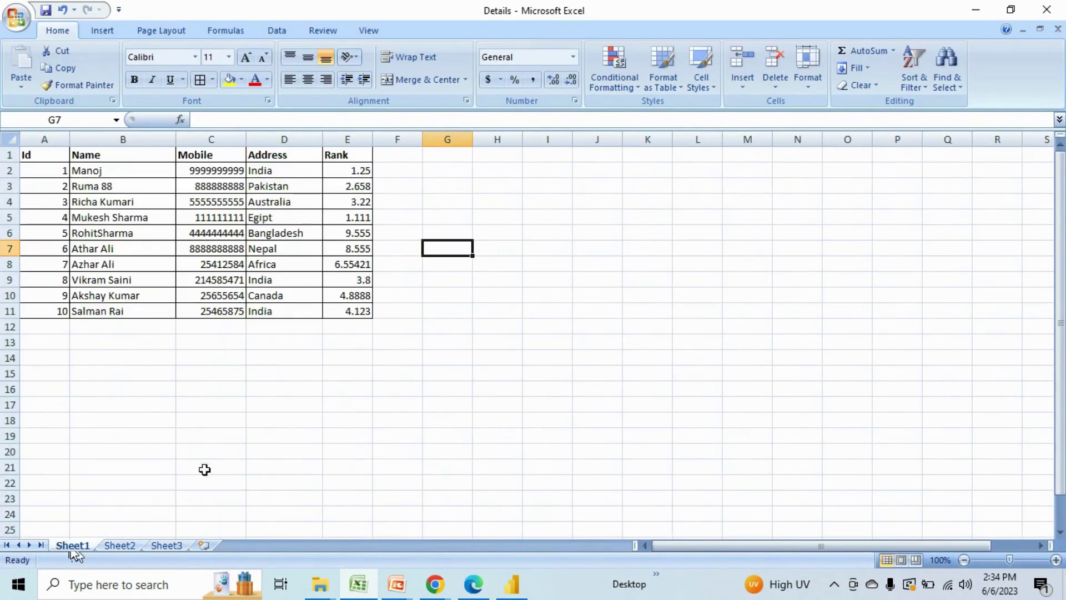
click(967, 12)
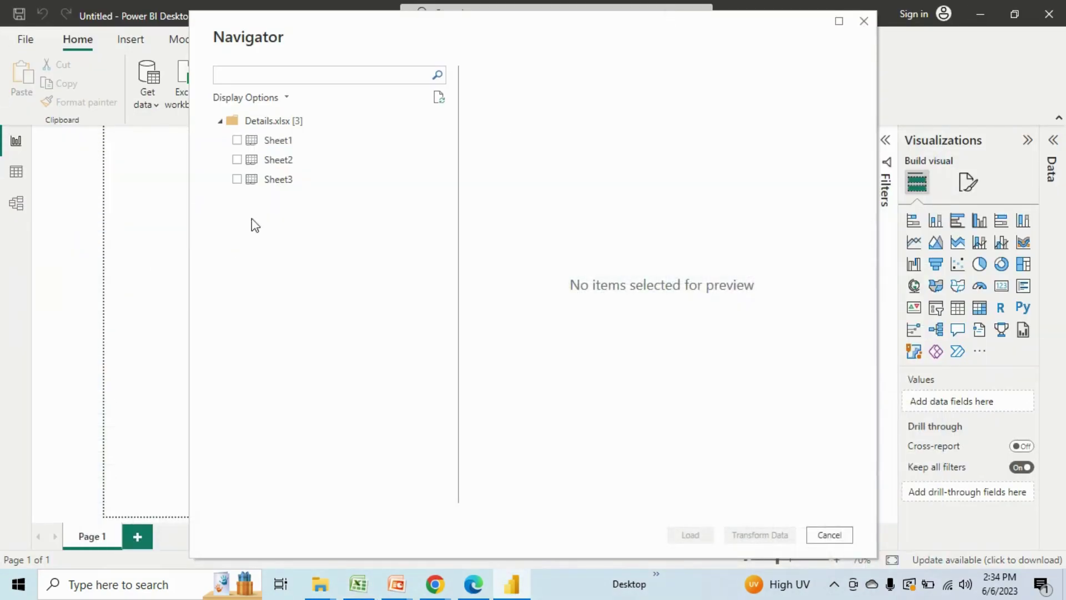
Tick Sheet1 in the Navigator to preview it and load its 10 rows
click(238, 141)
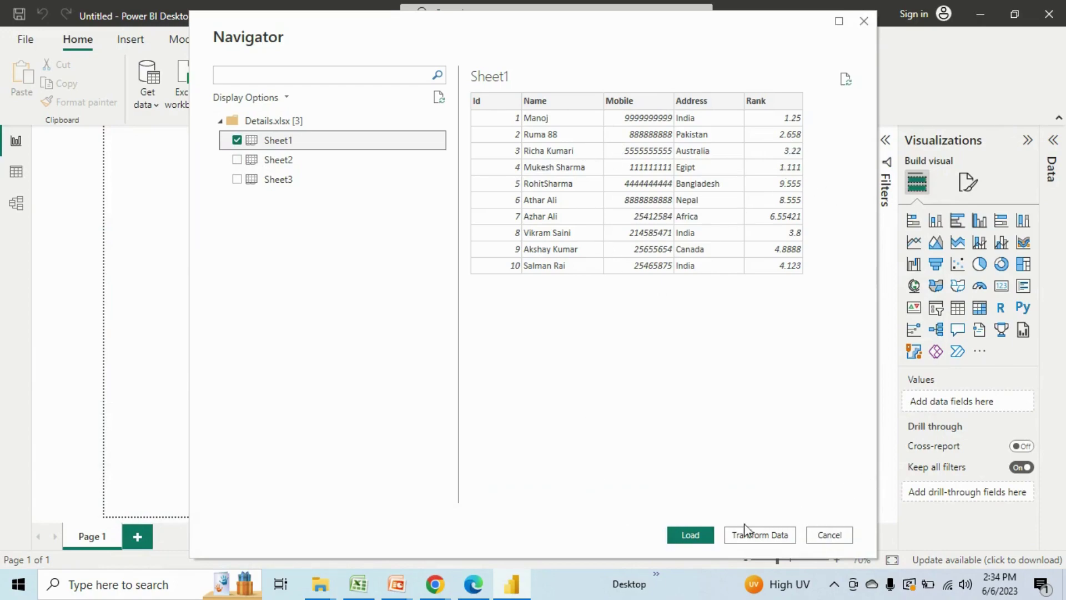
click(691, 535)
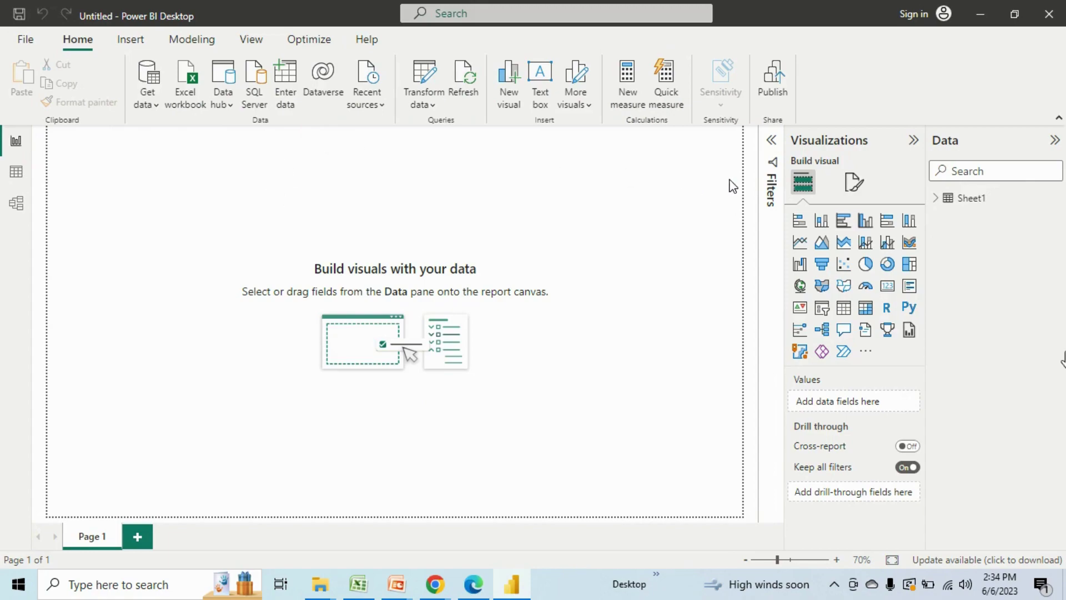
Expand Sheet1 in the Data pane and open it in Power Query Editor via Transform data
click(936, 200)
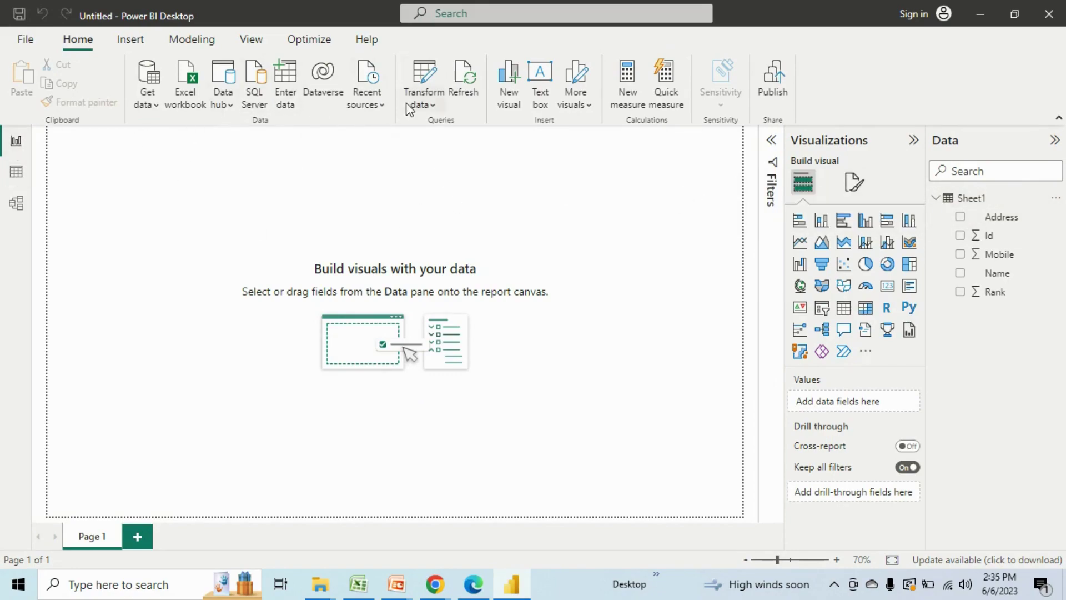
click(432, 105)
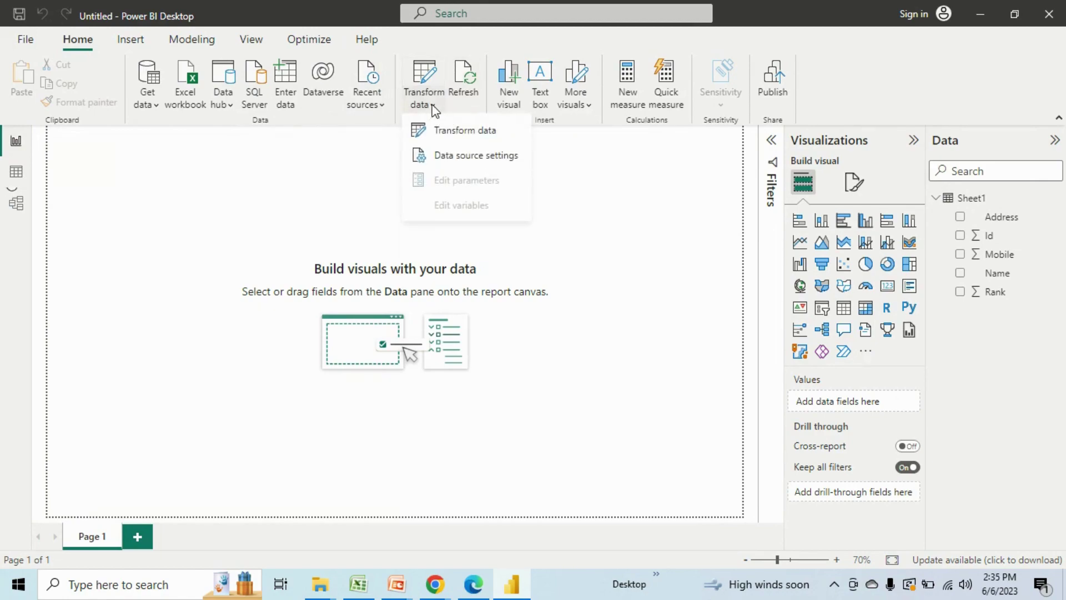
click(450, 134)
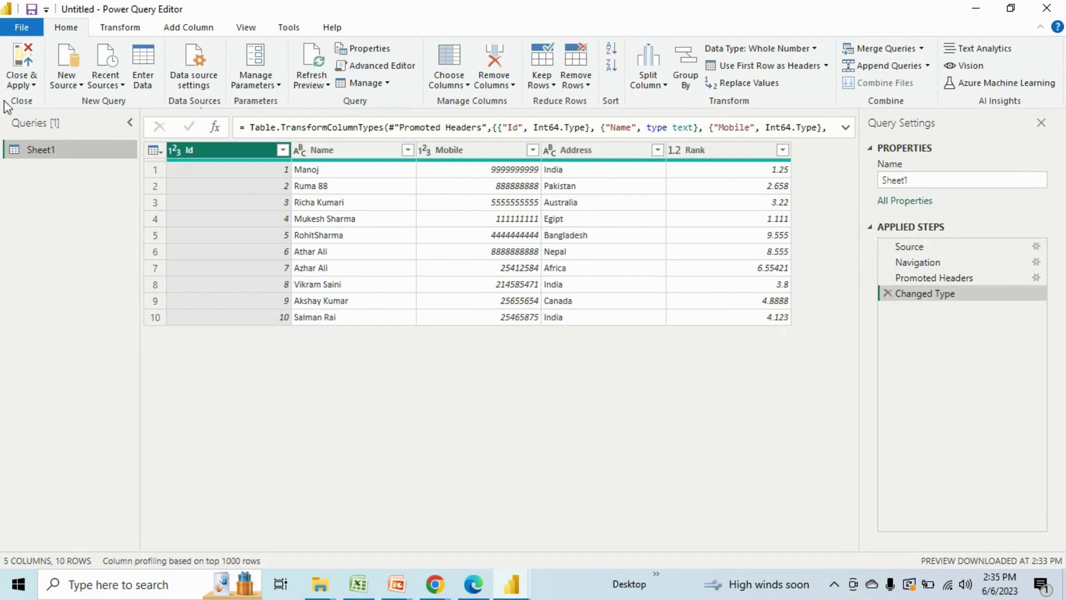
Show the Transform ribbon commands for the Sheet1 query in Power Query Editor
click(119, 28)
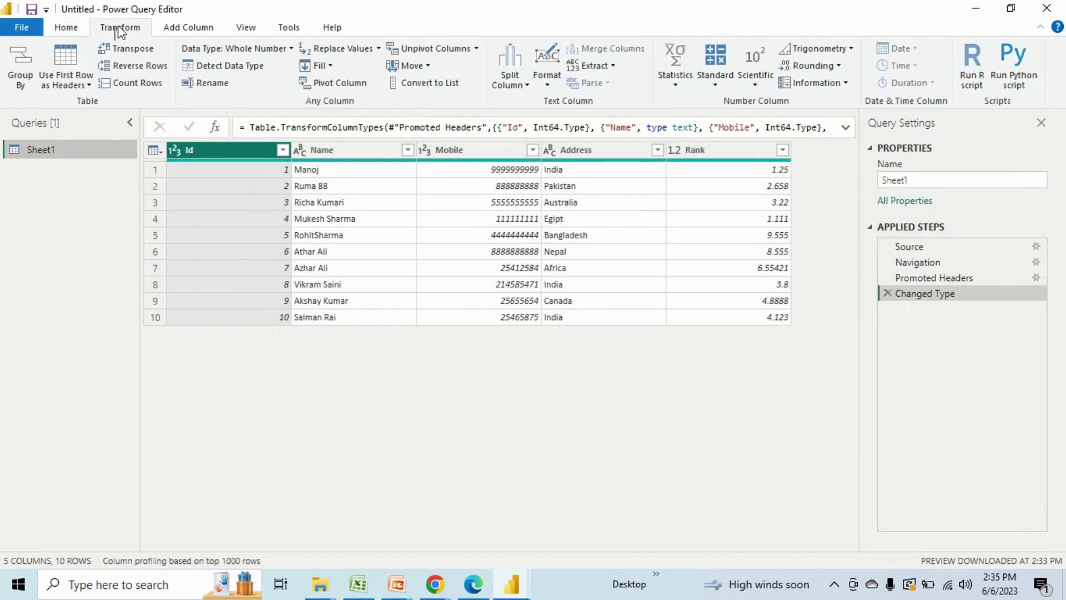